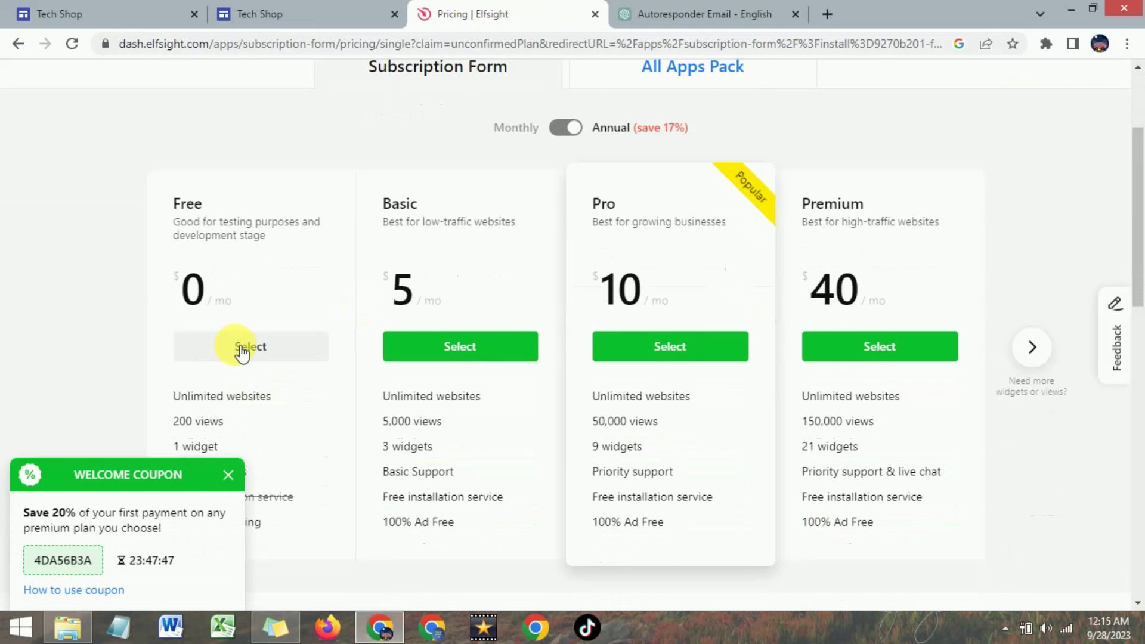
- Take Elfsight's Free plan, copy the Subscription Form embed code, and return to the Tech Shop editor
left_click(237, 352)
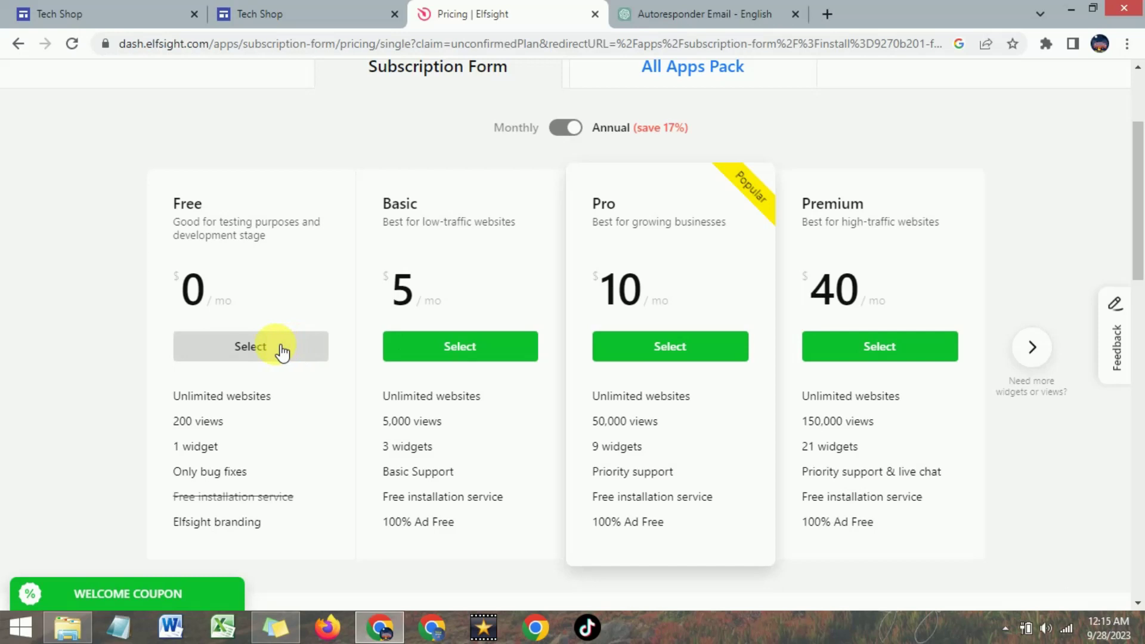
left_click(254, 351)
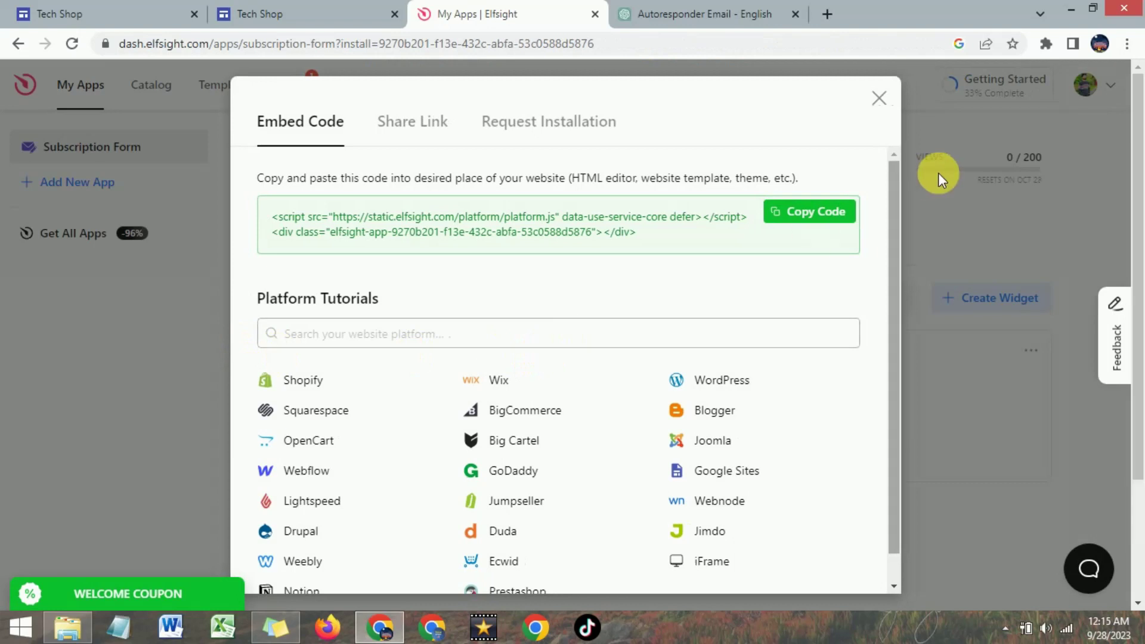
left_click(797, 218)
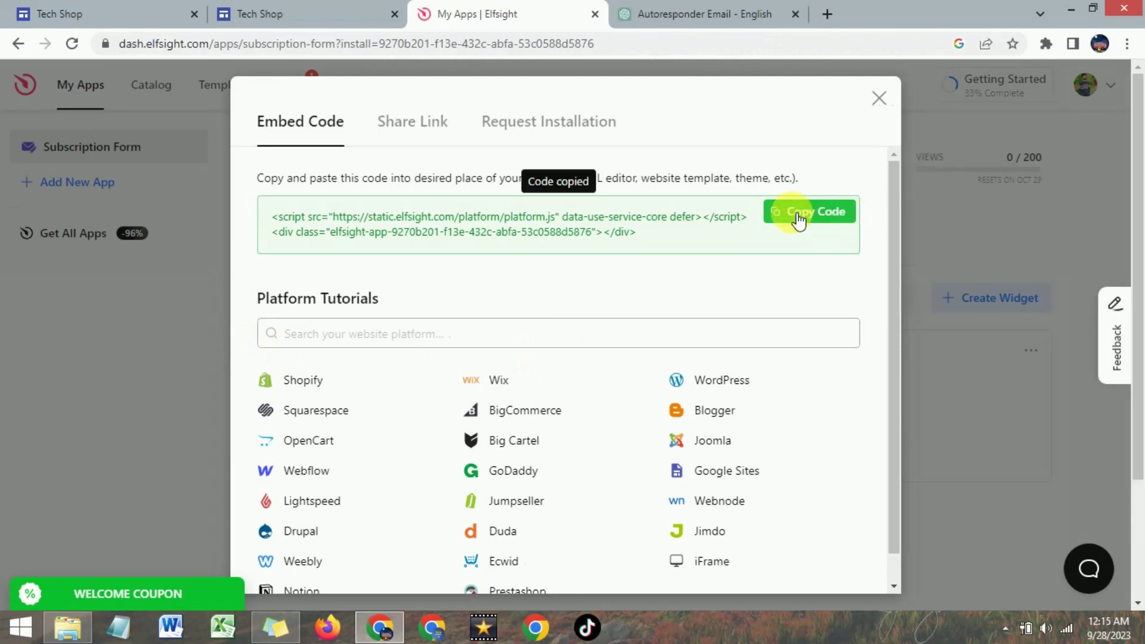
left_click(82, 10)
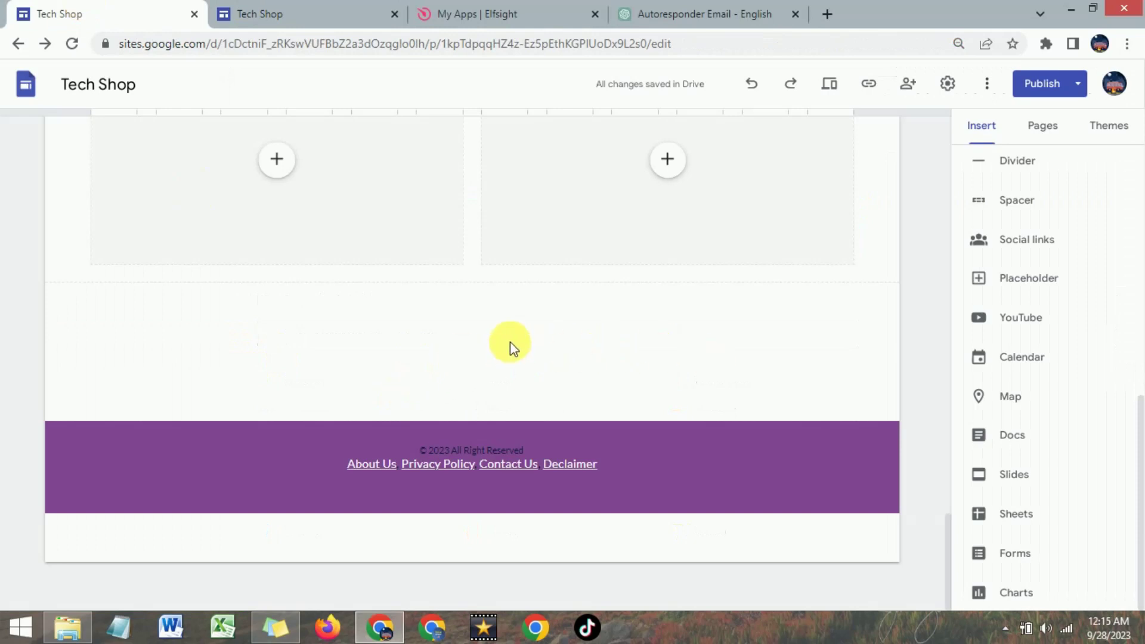
- Insert the pasted Elfsight embed code above the footer and shorten its box to fit the form
double_click(488, 334)
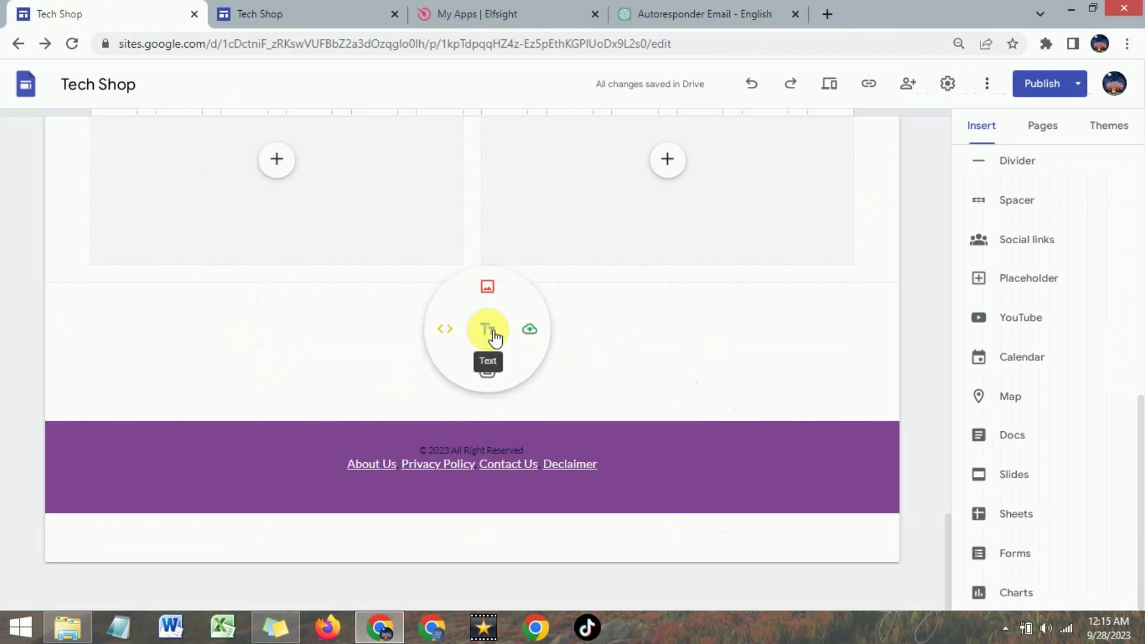
left_click(446, 335)
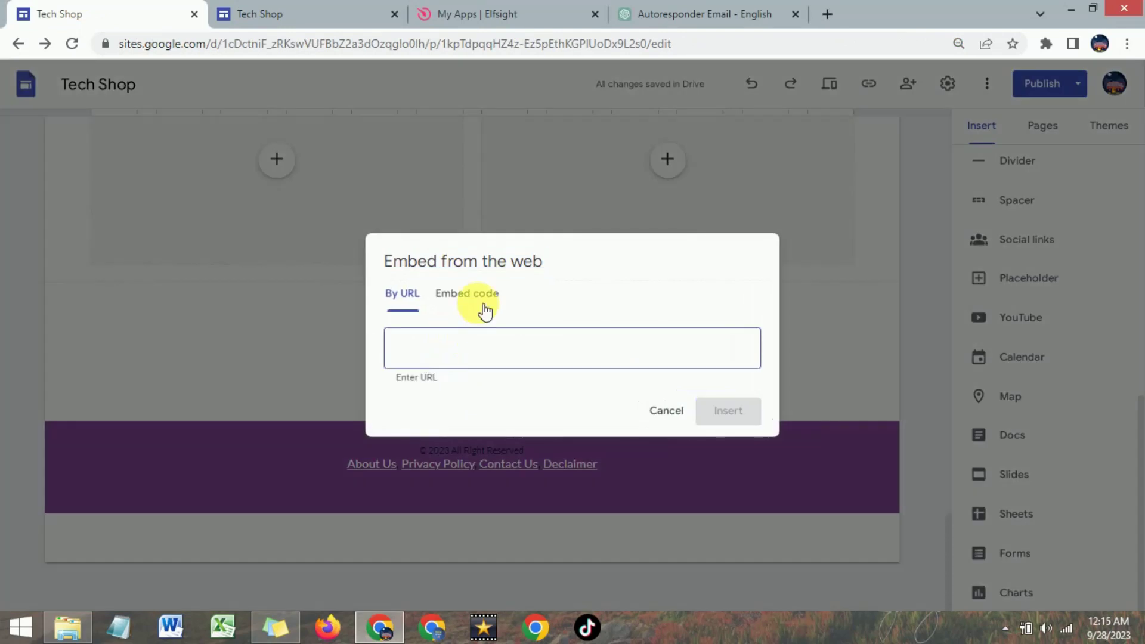
left_click(475, 301)
right_click(441, 322)
left_click(488, 430)
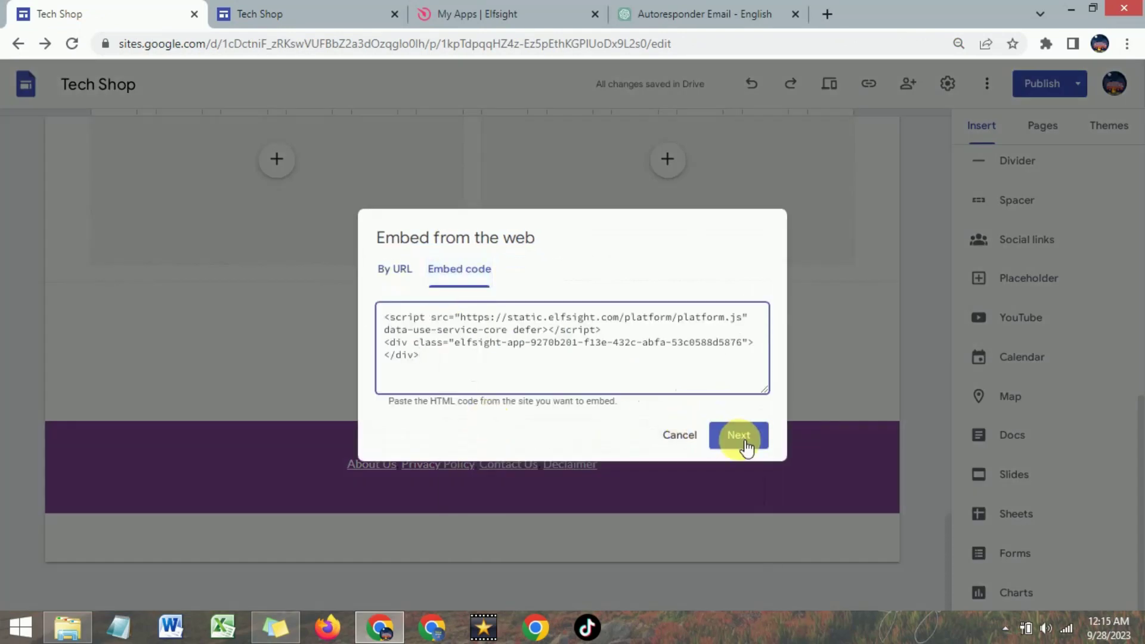
left_click(745, 447)
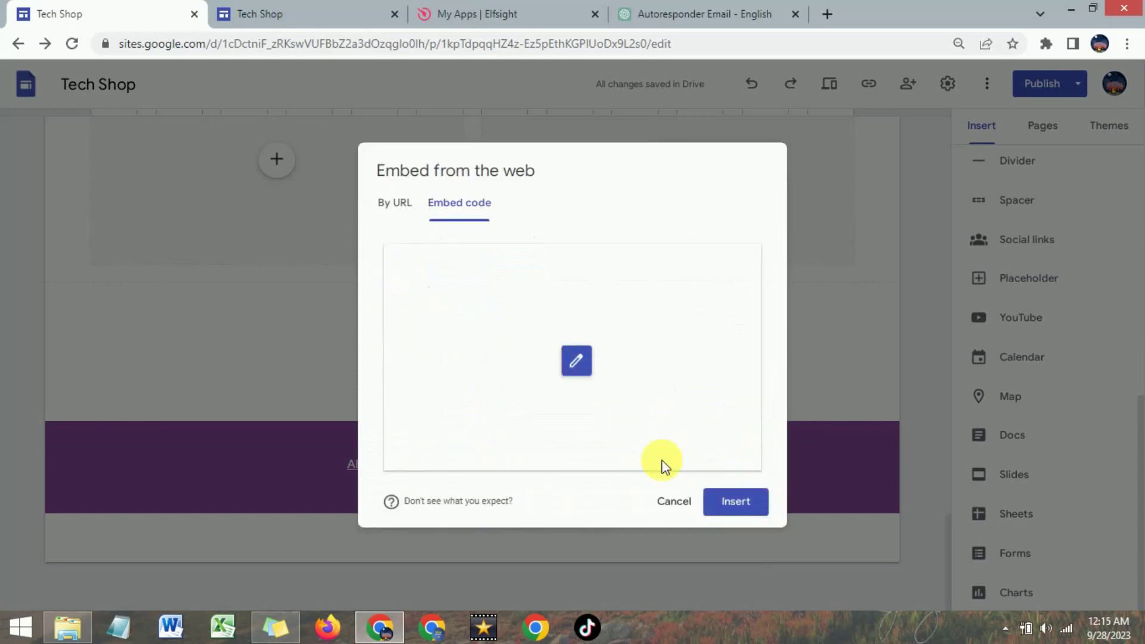
left_click(742, 504)
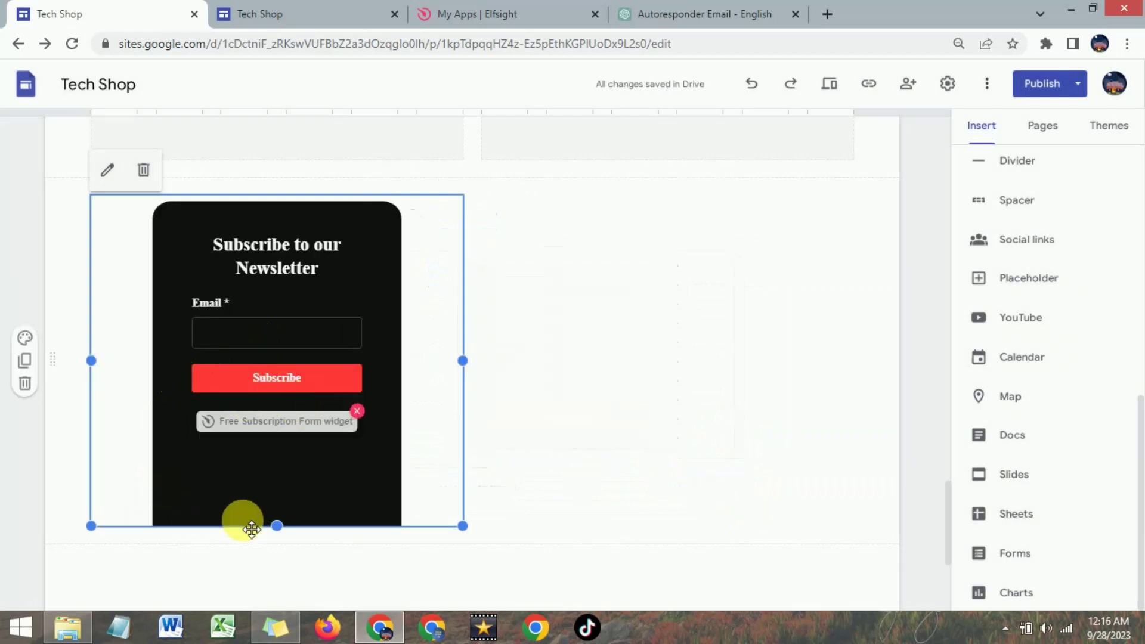
left_click_drag(280, 530, 285, 493)
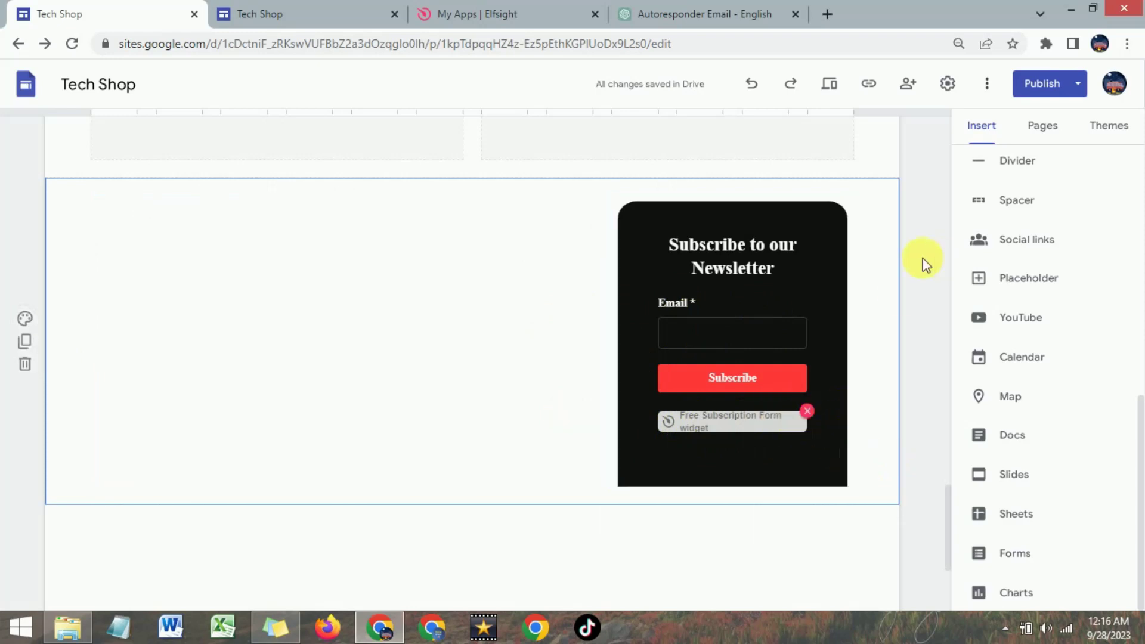
- Publish the Tech Shop site and open the live published home page
left_click(1041, 84)
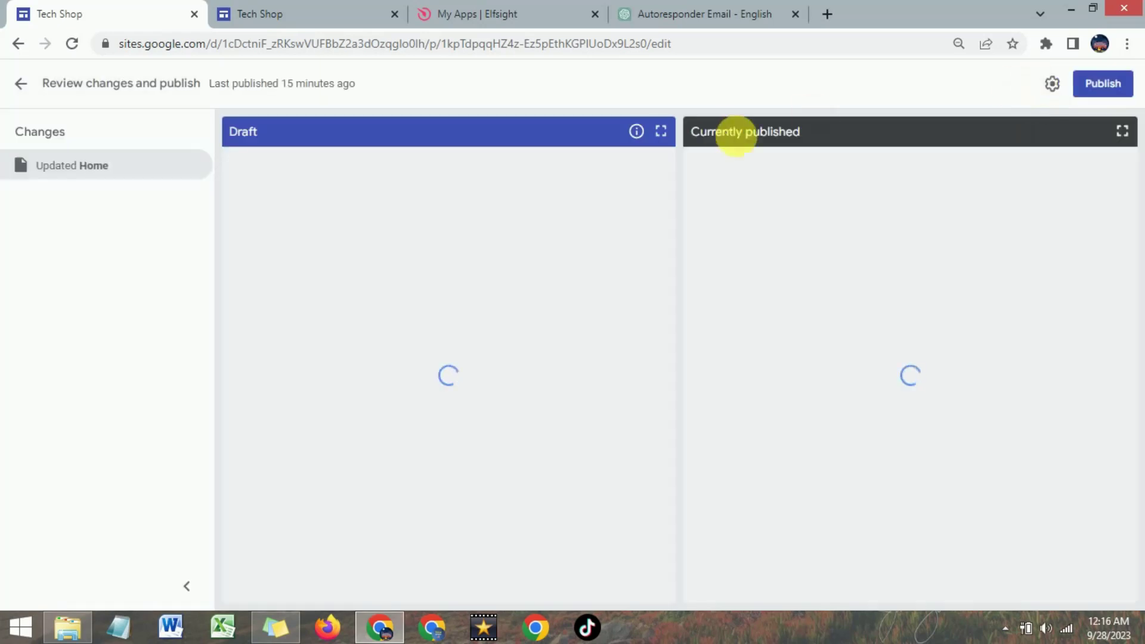
left_click(1093, 87)
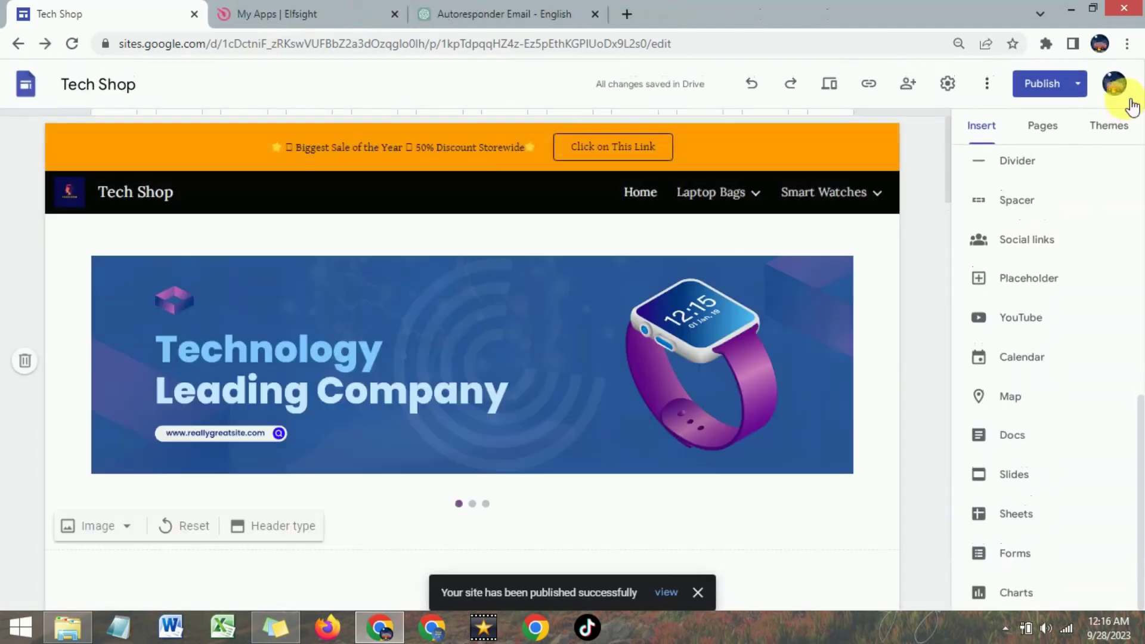
left_click(1078, 88)
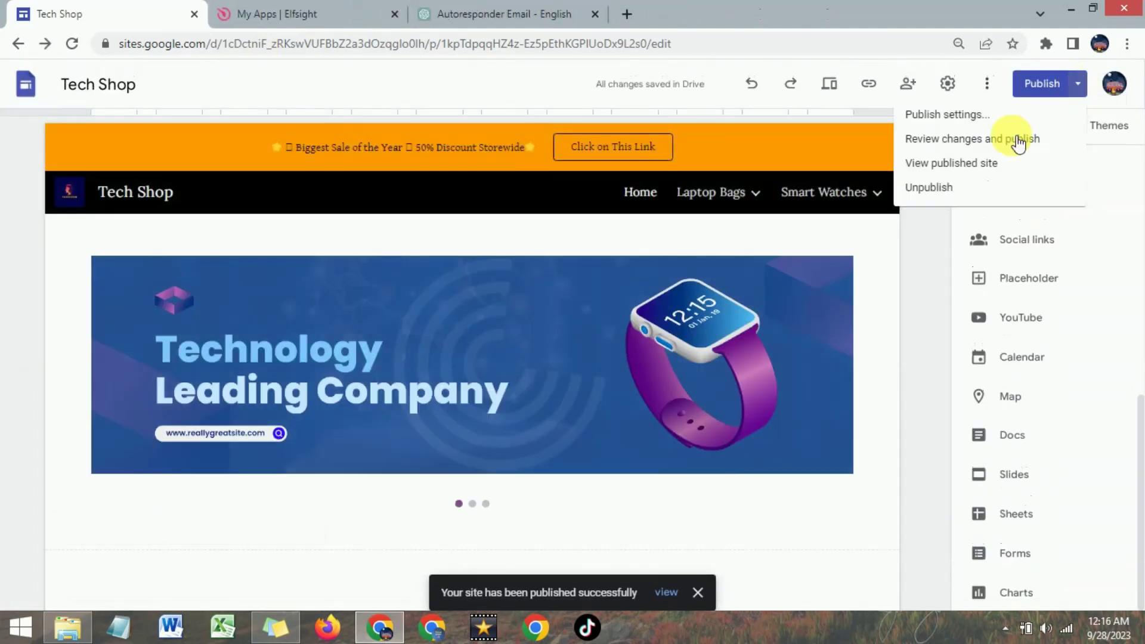
left_click(939, 168)
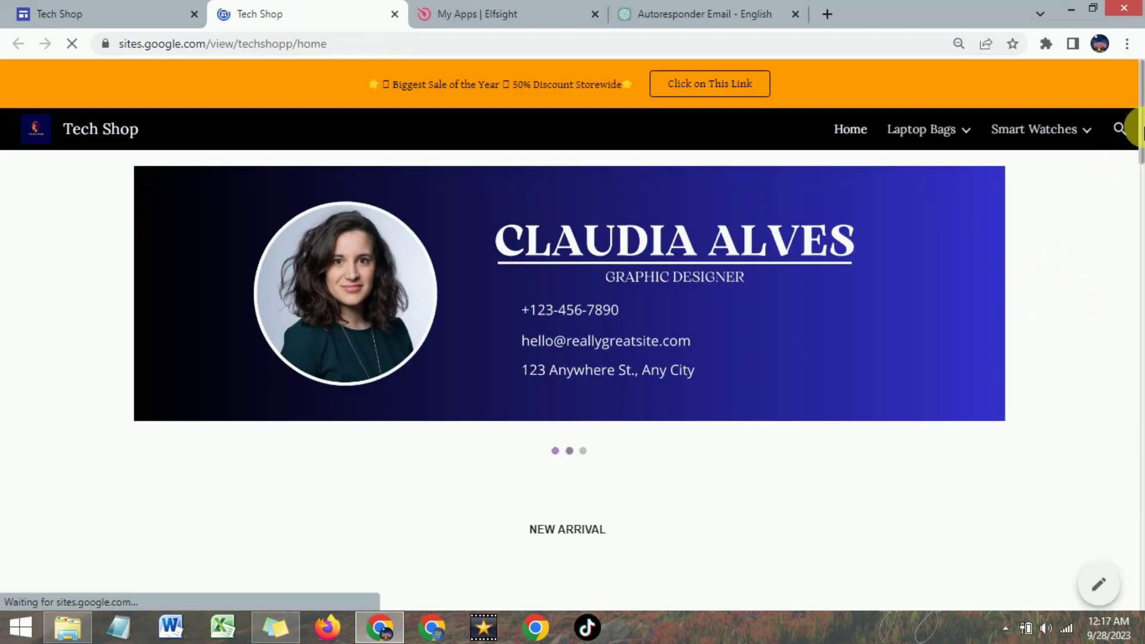
- On the live page, enter a test Gmail address in the newsletter Email field and subscribe
scroll(1136, 179, "down", 2)
scroll(1141, 292, "down", 10)
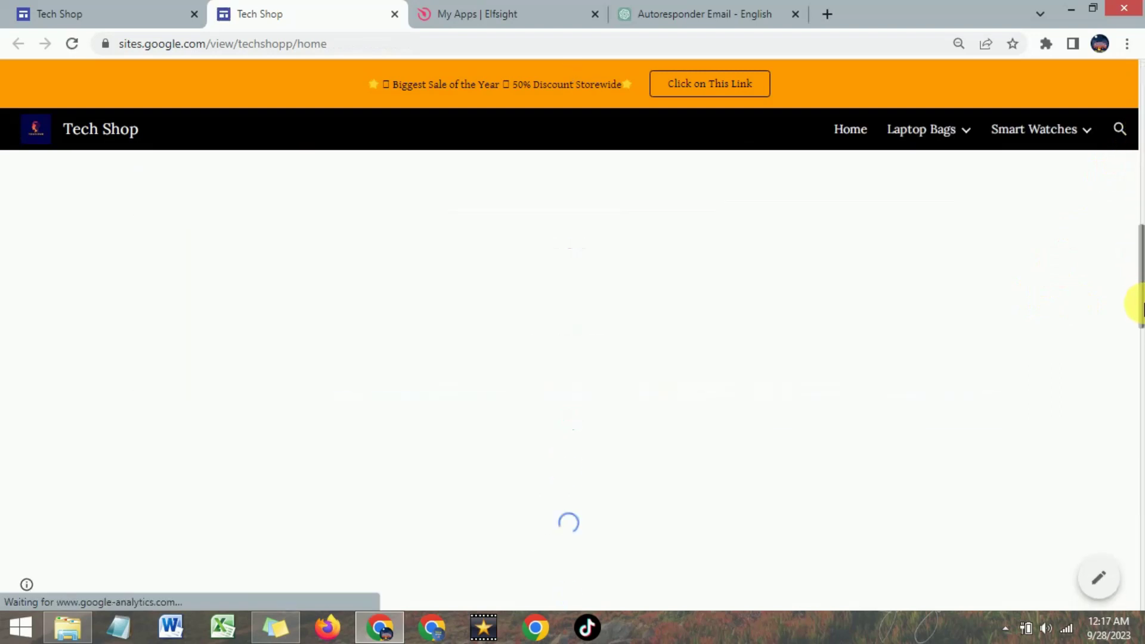
left_click_drag(1142, 307, 1140, 547)
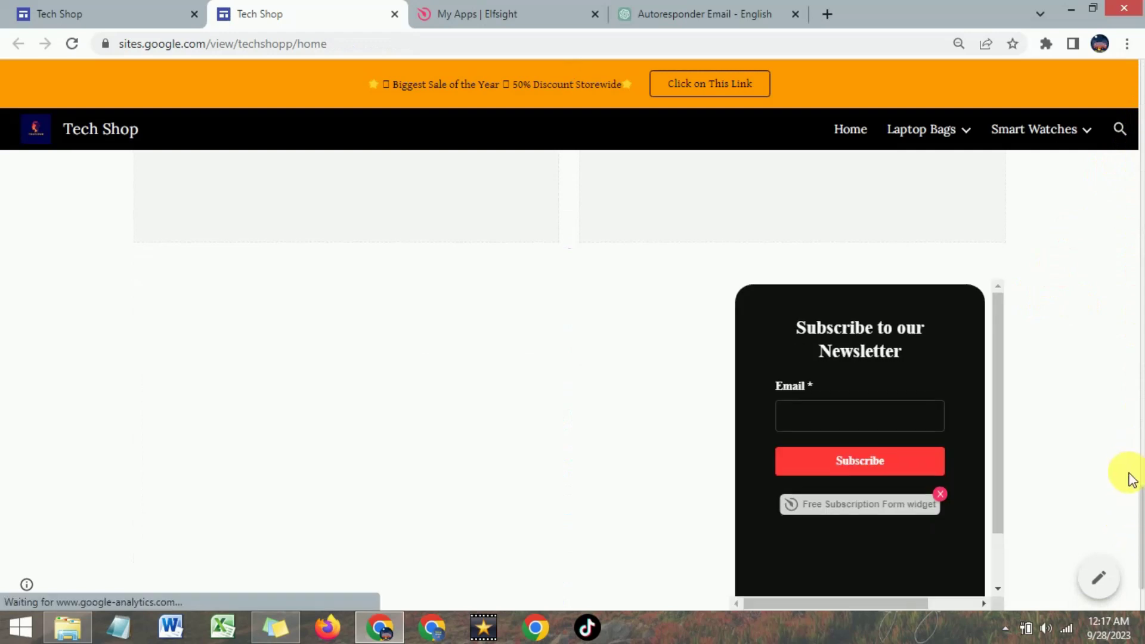
scroll(1126, 475, "down", 2)
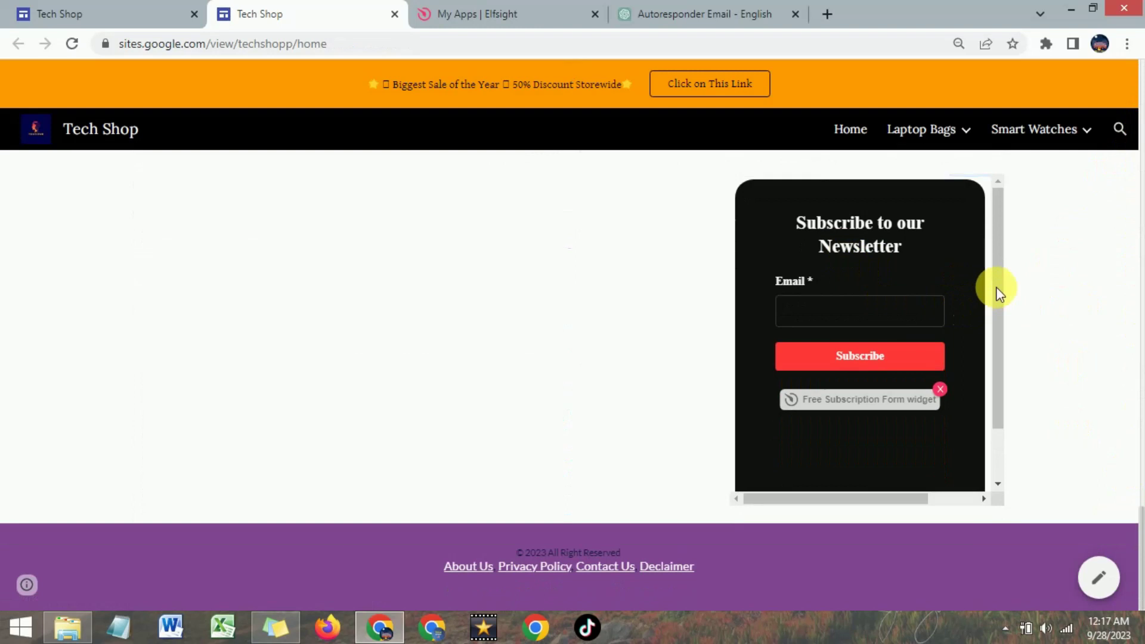
scroll(997, 370, "down", 1)
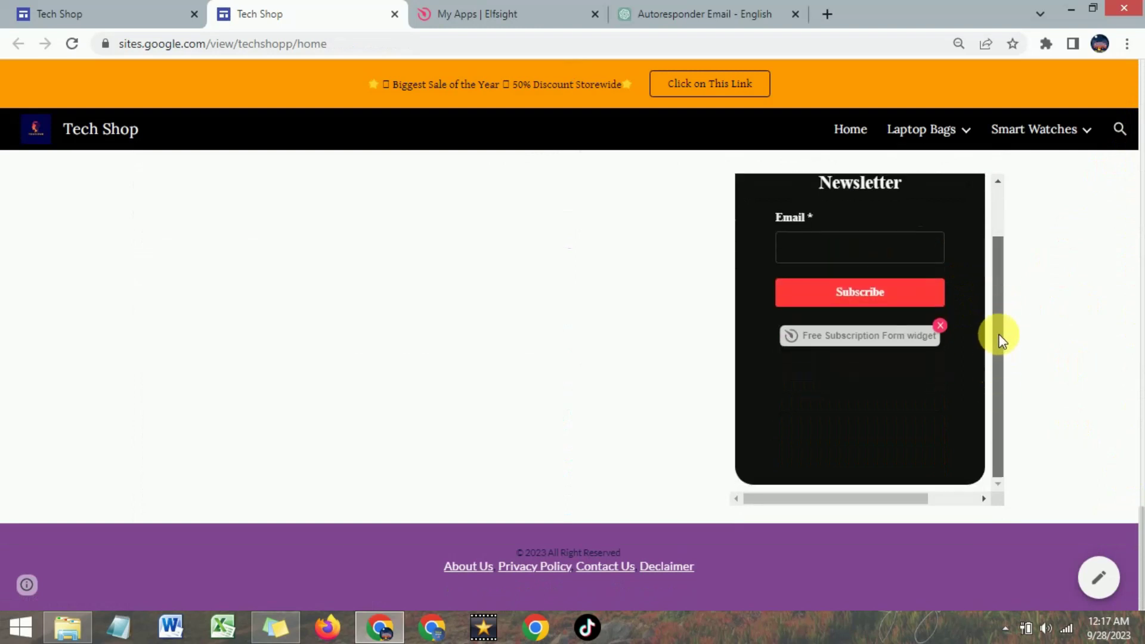
scroll(999, 310, "up", 1)
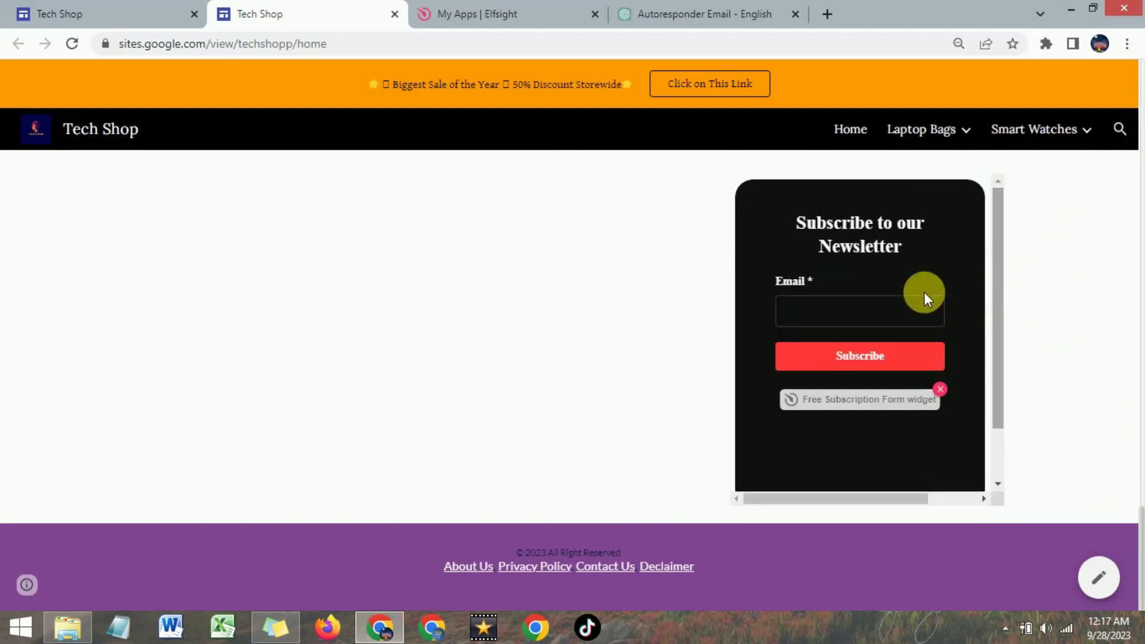
left_click(856, 316)
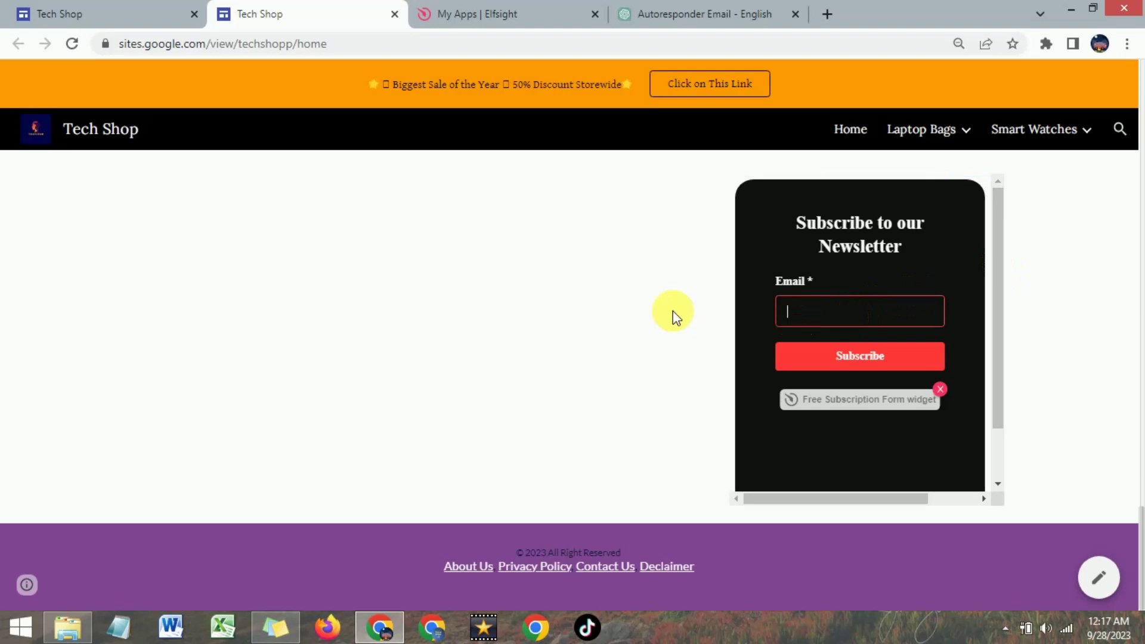
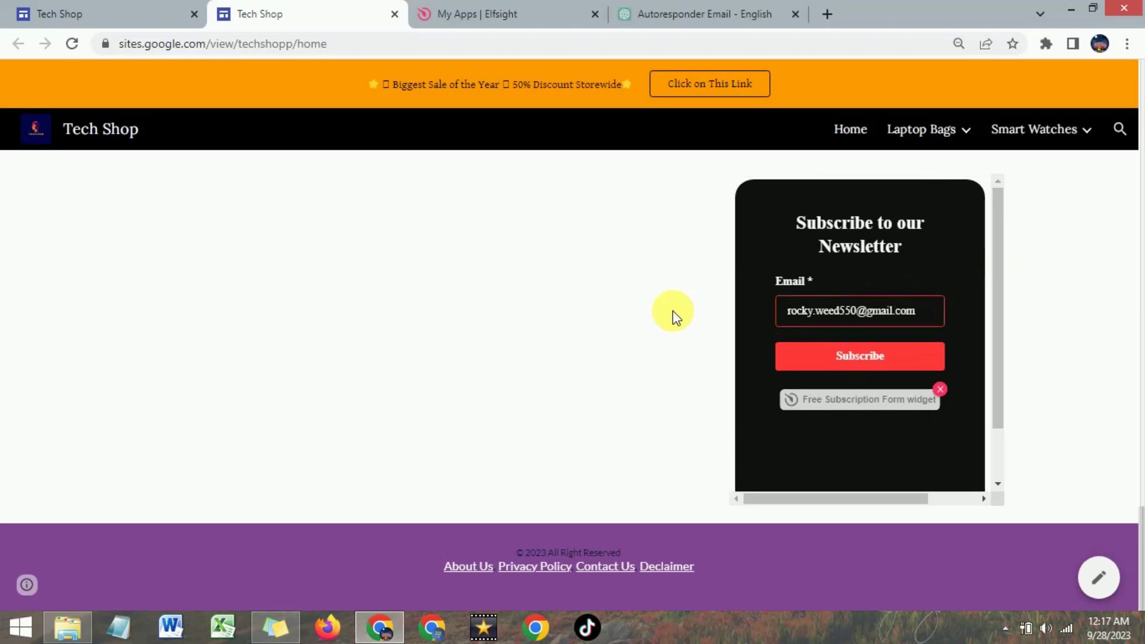
left_click(860, 356)
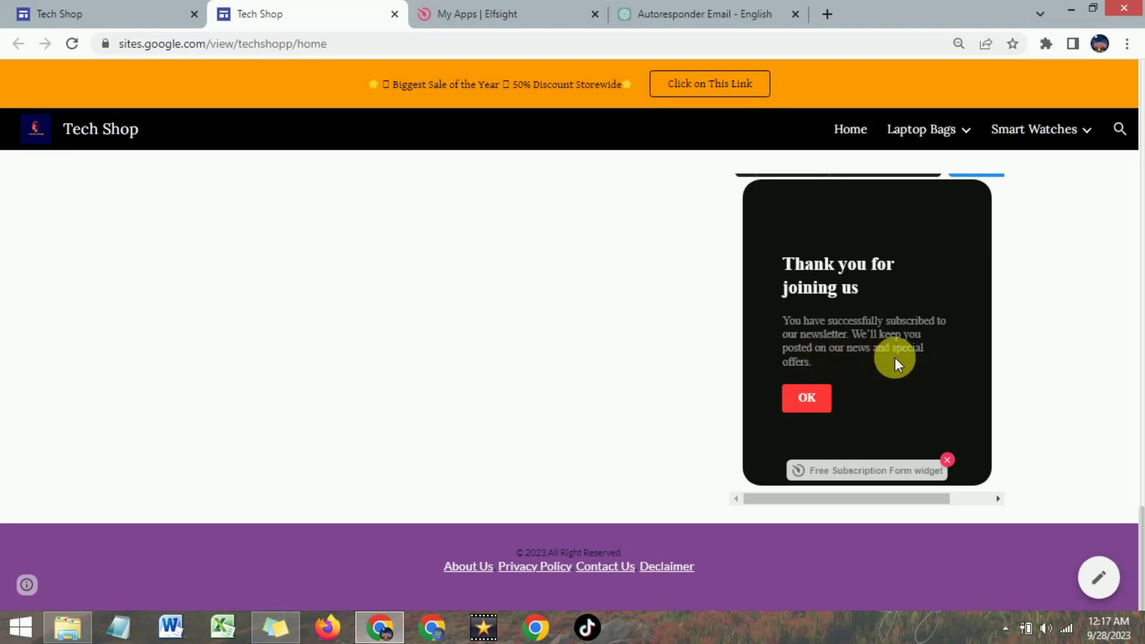
- Dismiss the thank-you message, check Elfsight's New Form Submission email in Gmail, then return to the live page
left_click(805, 398)
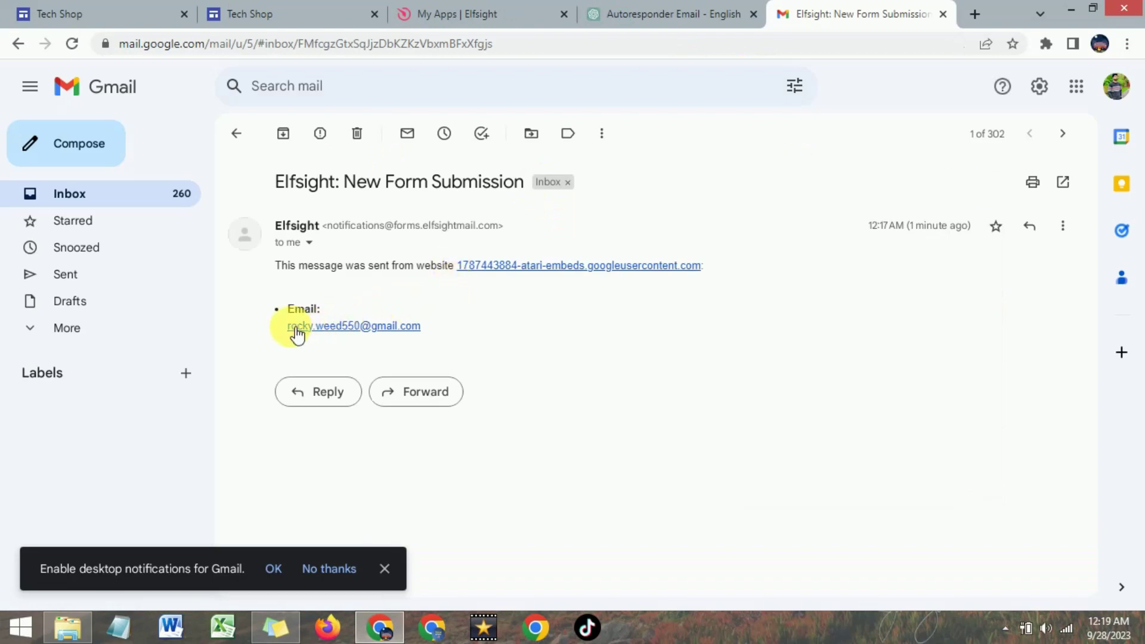
left_click(382, 332)
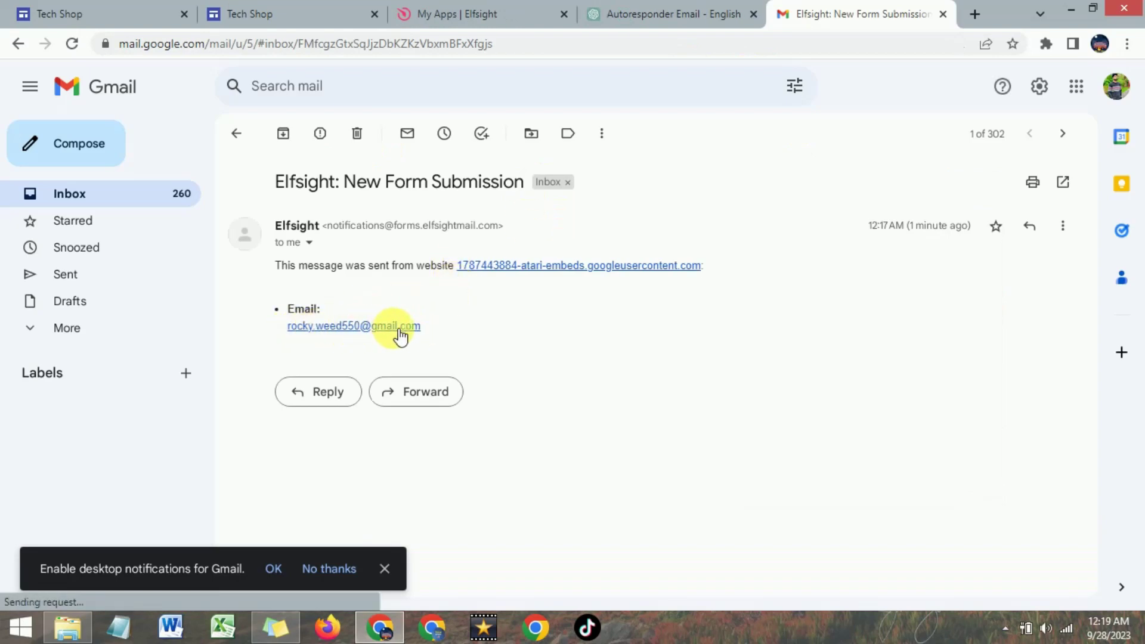
left_click(294, 11)
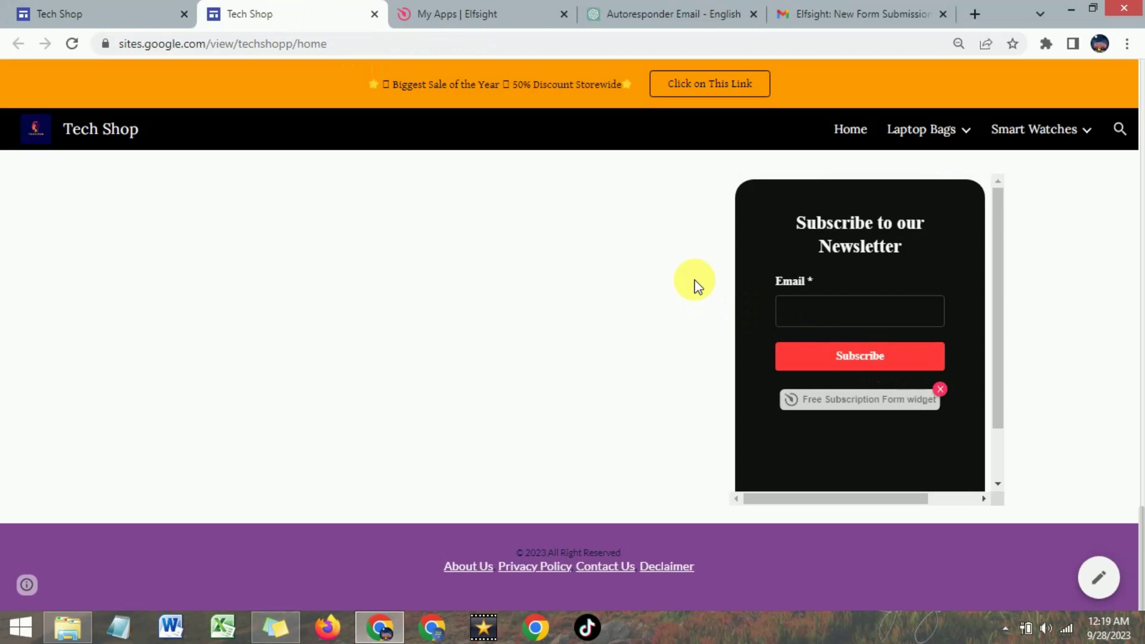
- Review ChatGPT's generated HTML subscribe widget code, then go back to the Tech Shop editor
left_click(670, 9)
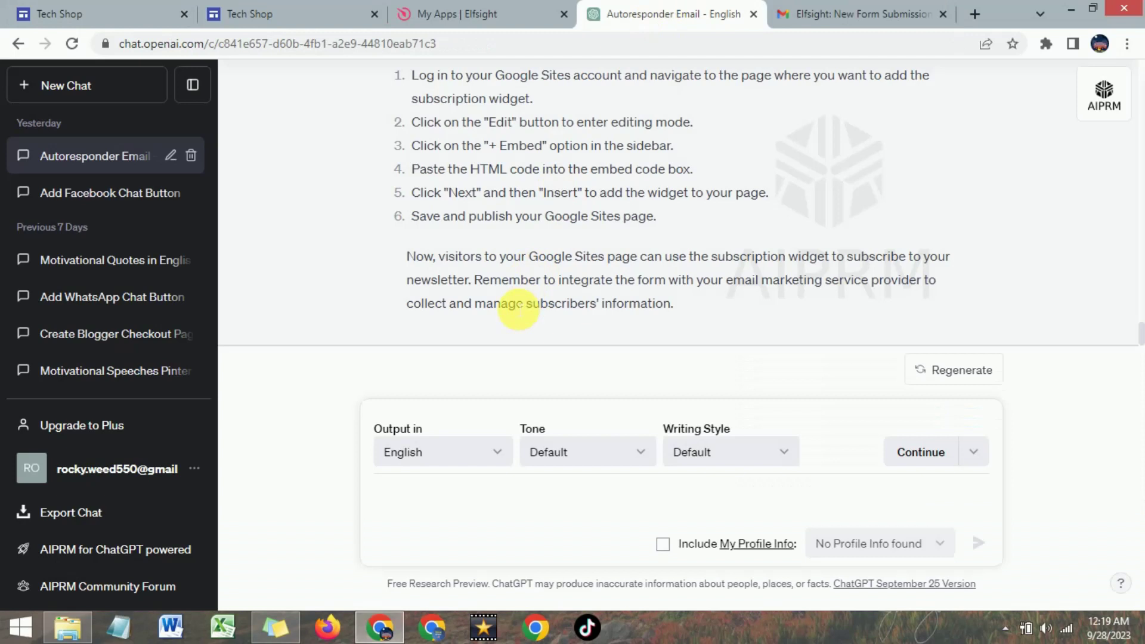
scroll(510, 195, "up", 8)
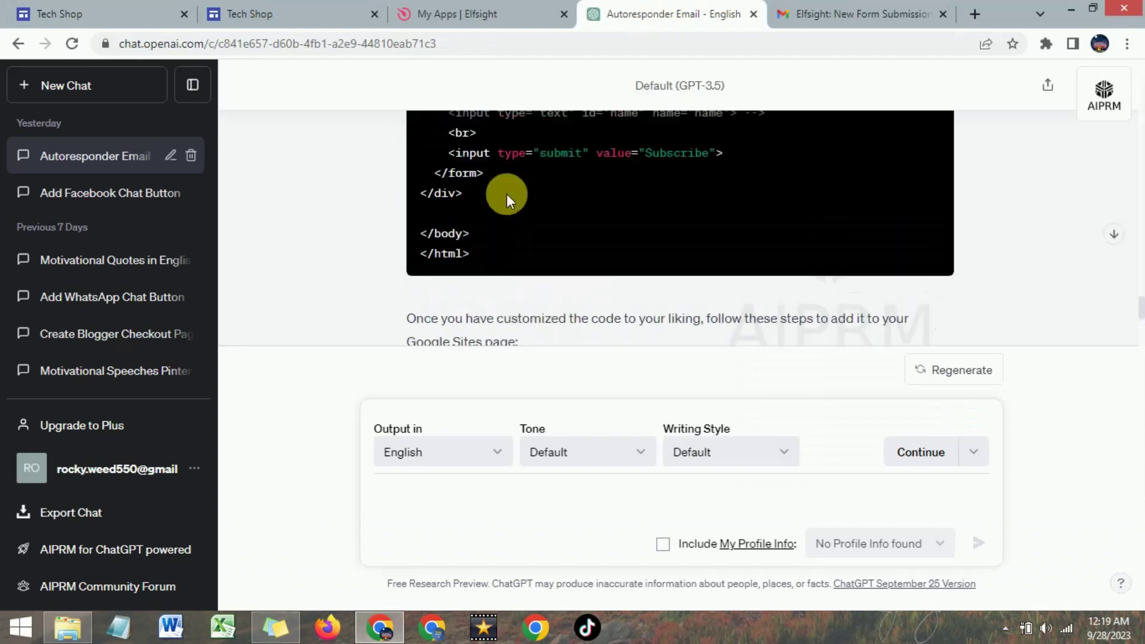
scroll(507, 194, "up", 10)
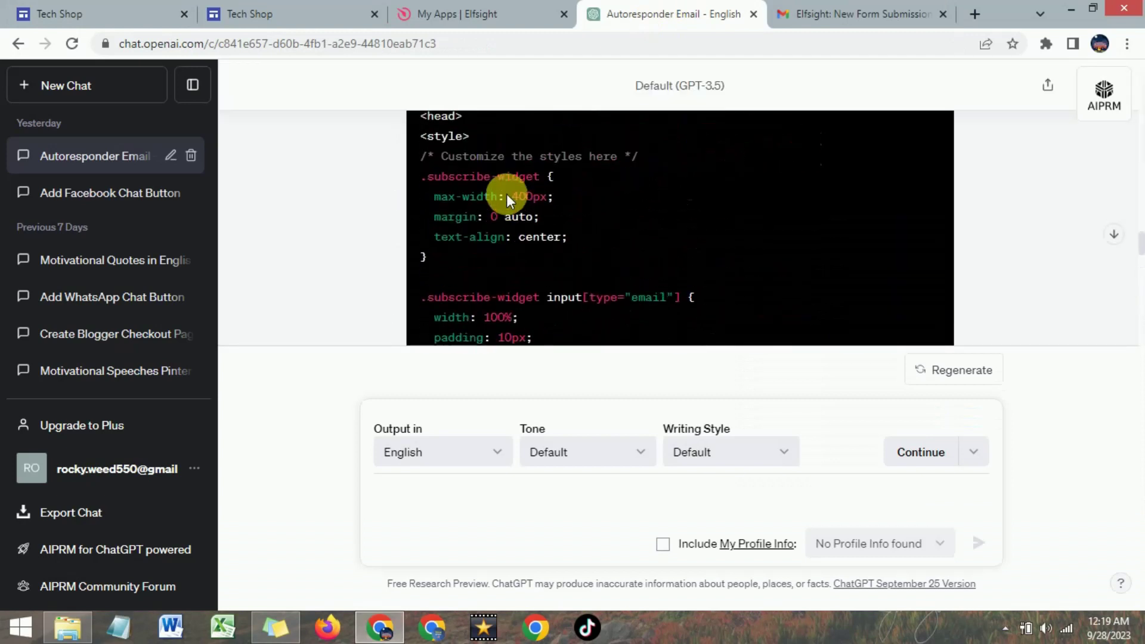
scroll(506, 194, "up", 10)
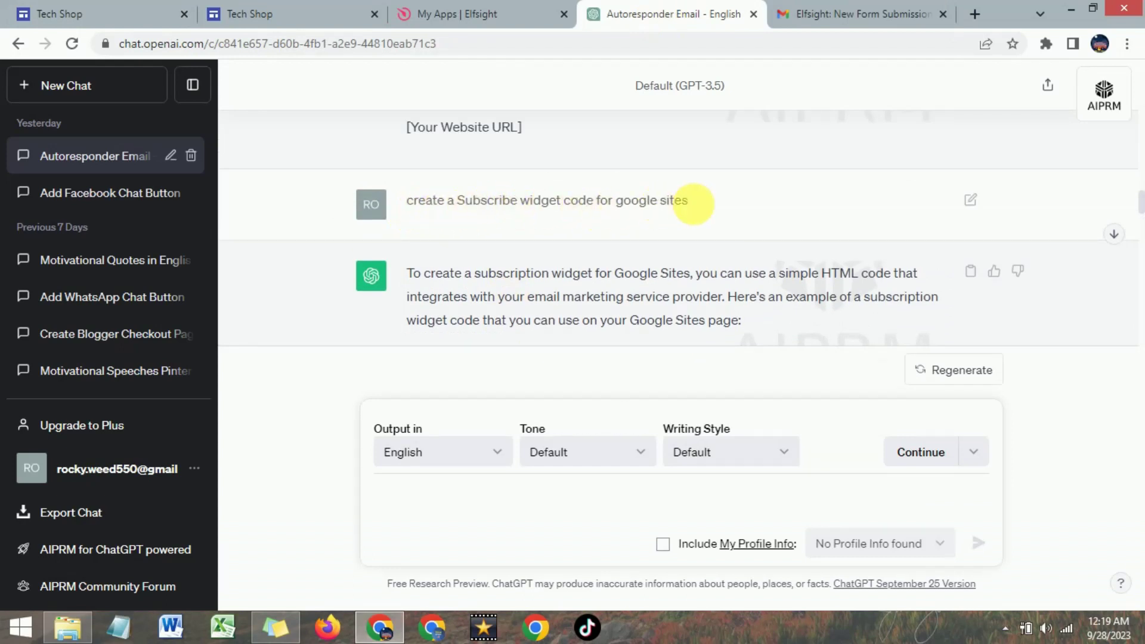
scroll(589, 215, "down", 5)
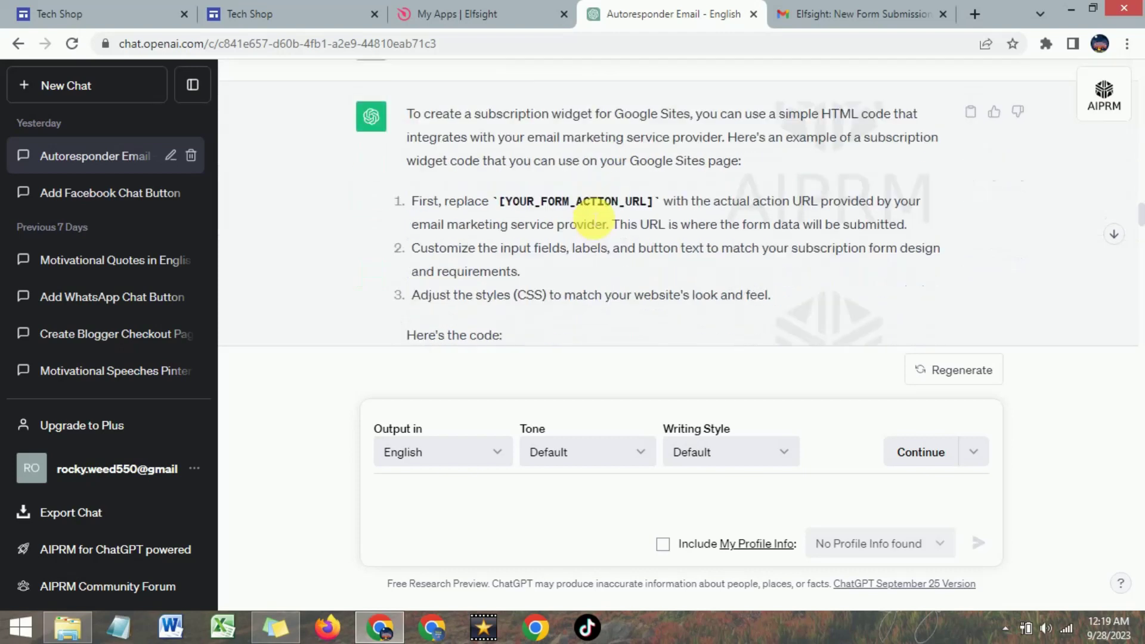
scroll(691, 243, "down", 3)
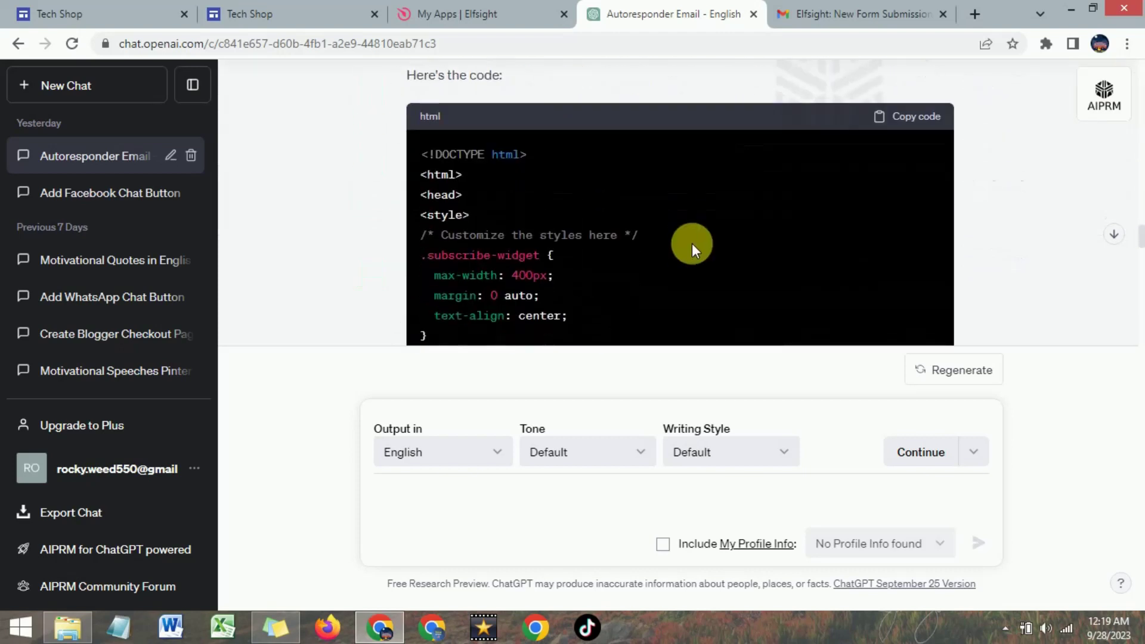
scroll(699, 240, "up", 2)
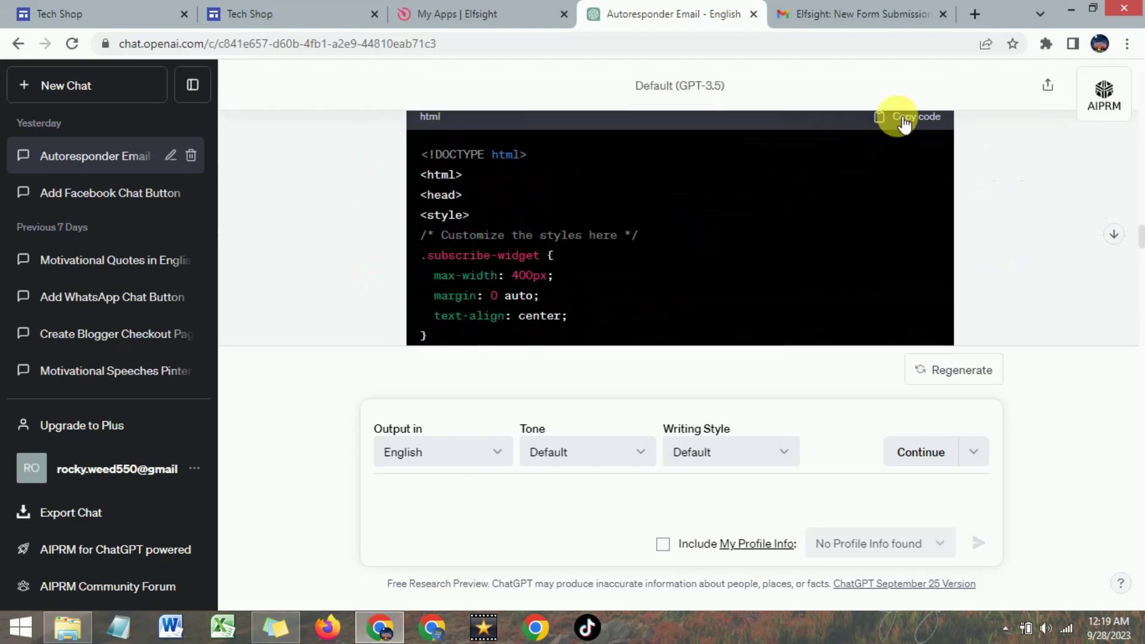
left_click(115, 13)
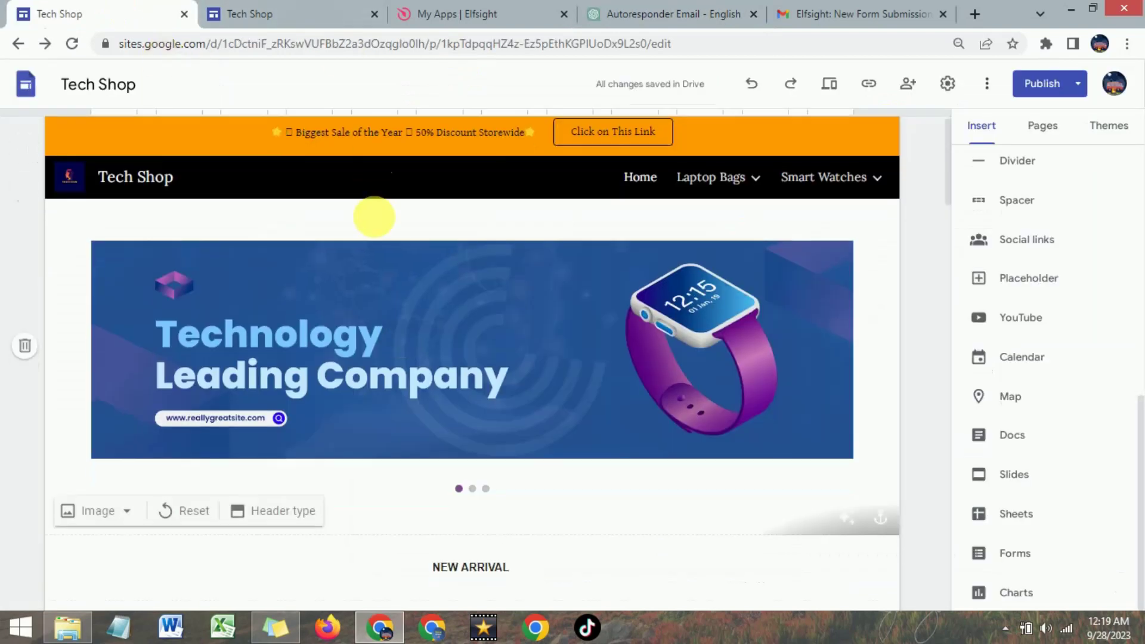
- Embed the pasted ChatGPT HTML subscribe form beside the Elfsight form and shorten its box
scroll(447, 341, "down", 5)
scroll(446, 341, "down", 20)
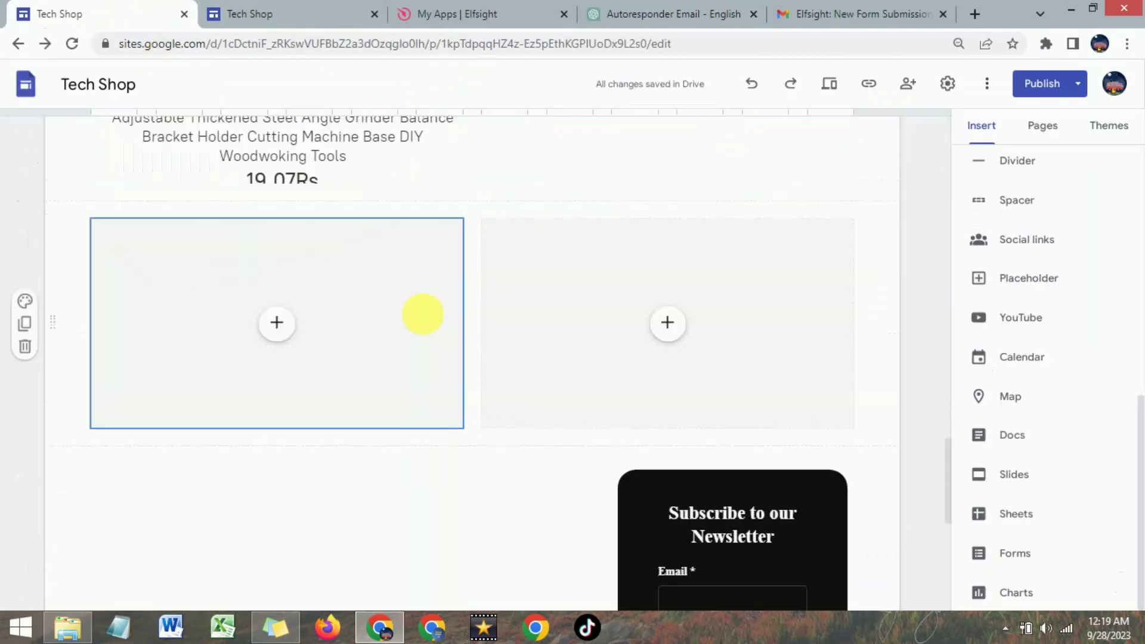
double_click(281, 320)
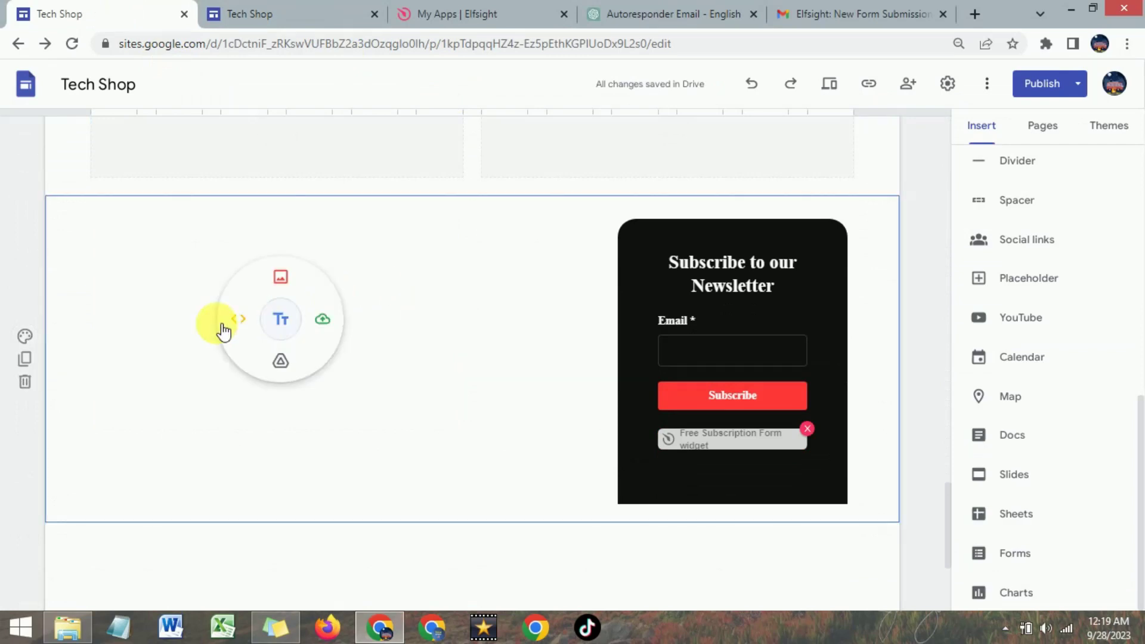
left_click(237, 319)
left_click(467, 295)
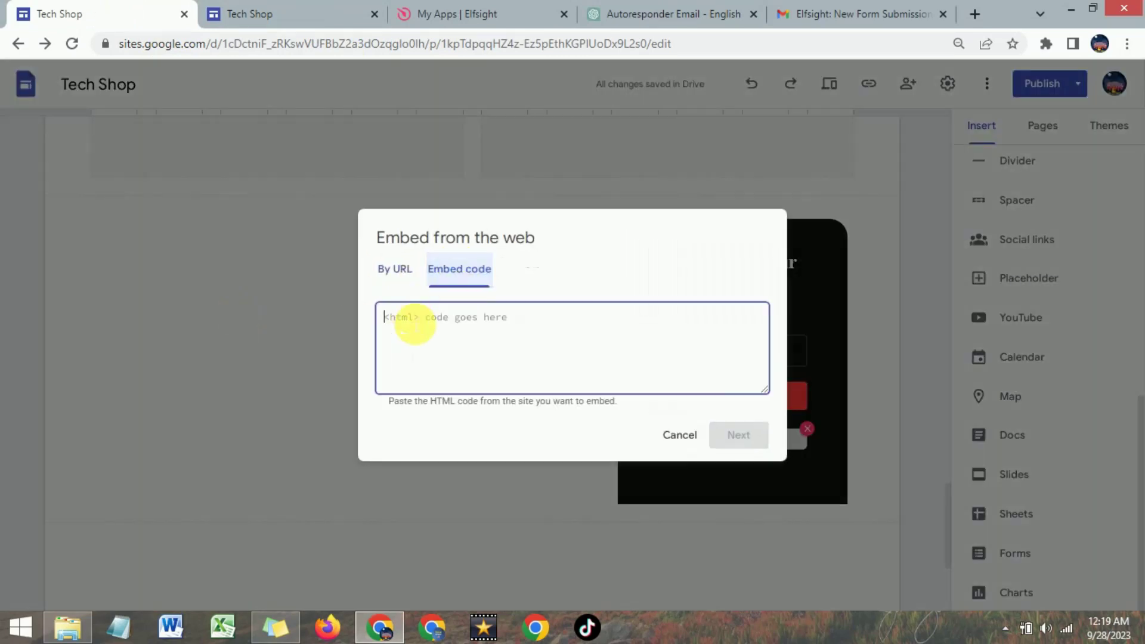
right_click(409, 321)
left_click(450, 417)
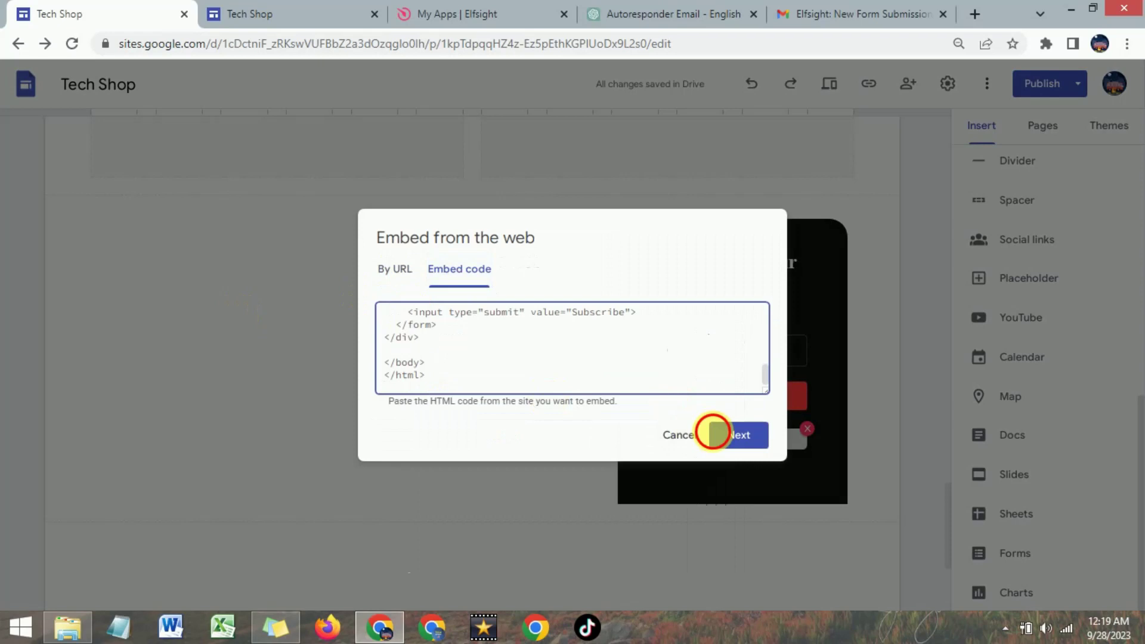
left_click(729, 434)
left_click(729, 505)
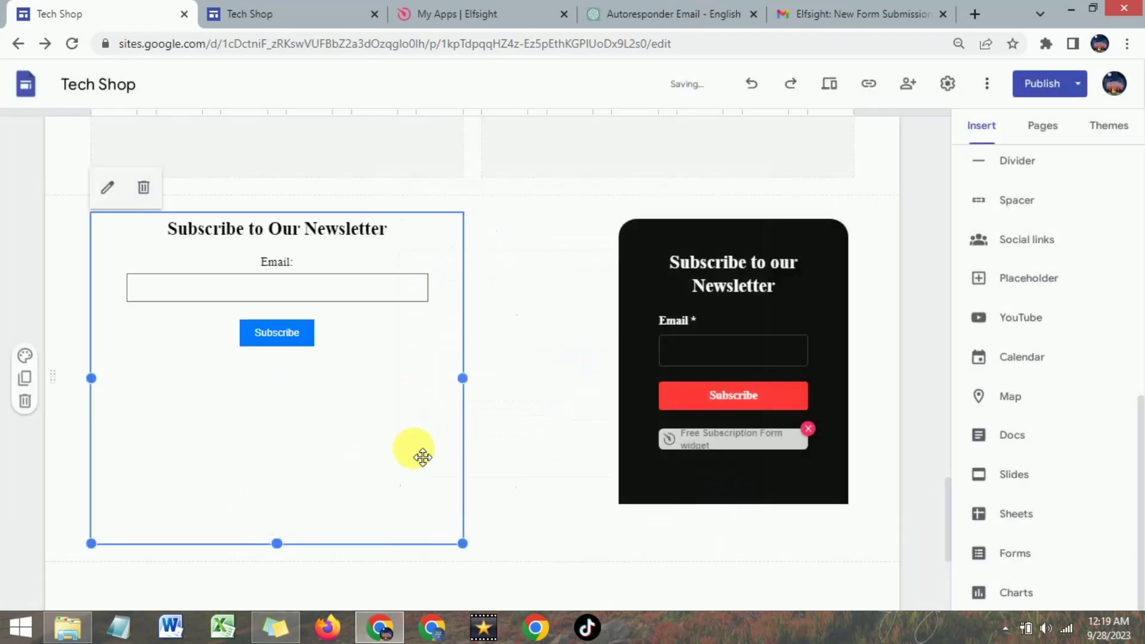
left_click_drag(277, 544, 288, 417)
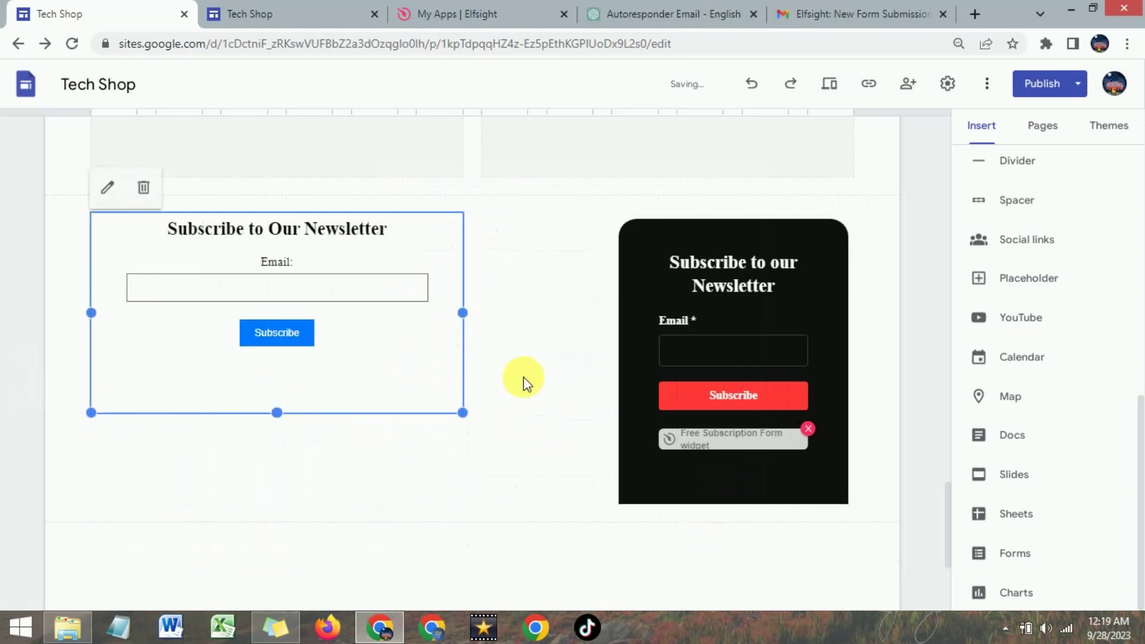